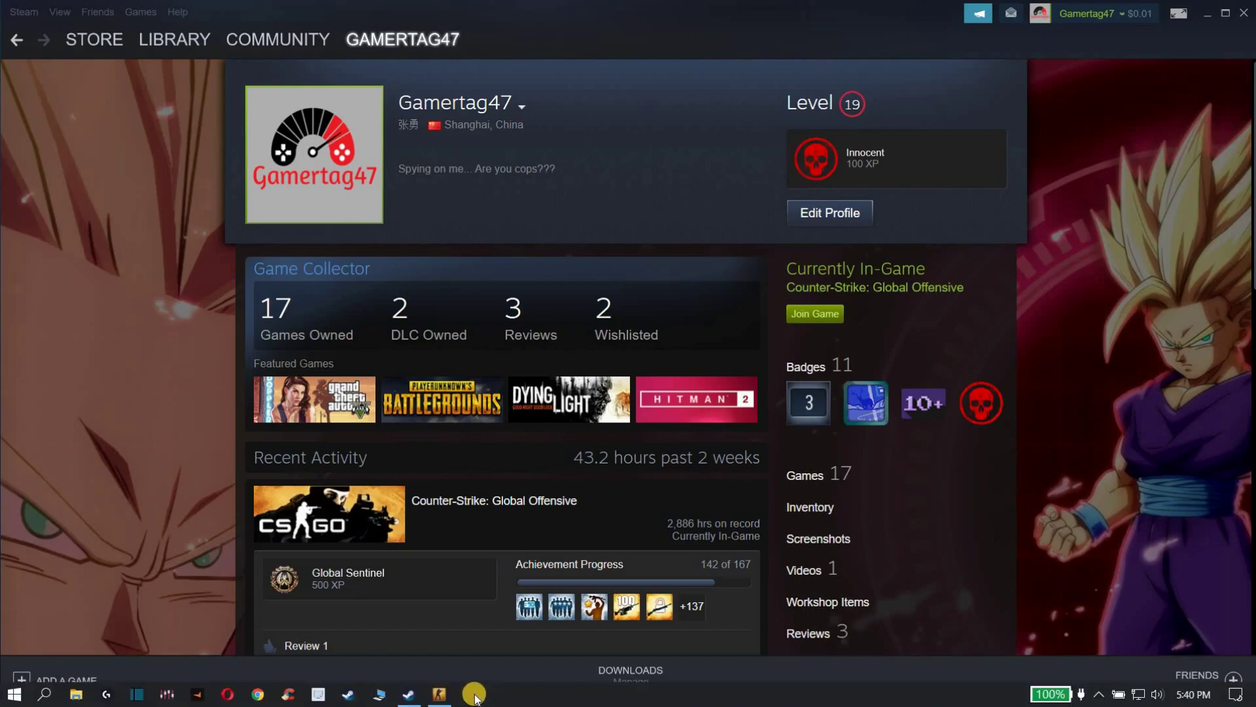
- Bring the running Counter-Strike: Global Offensive game to the front from the taskbar
left_click(443, 695)
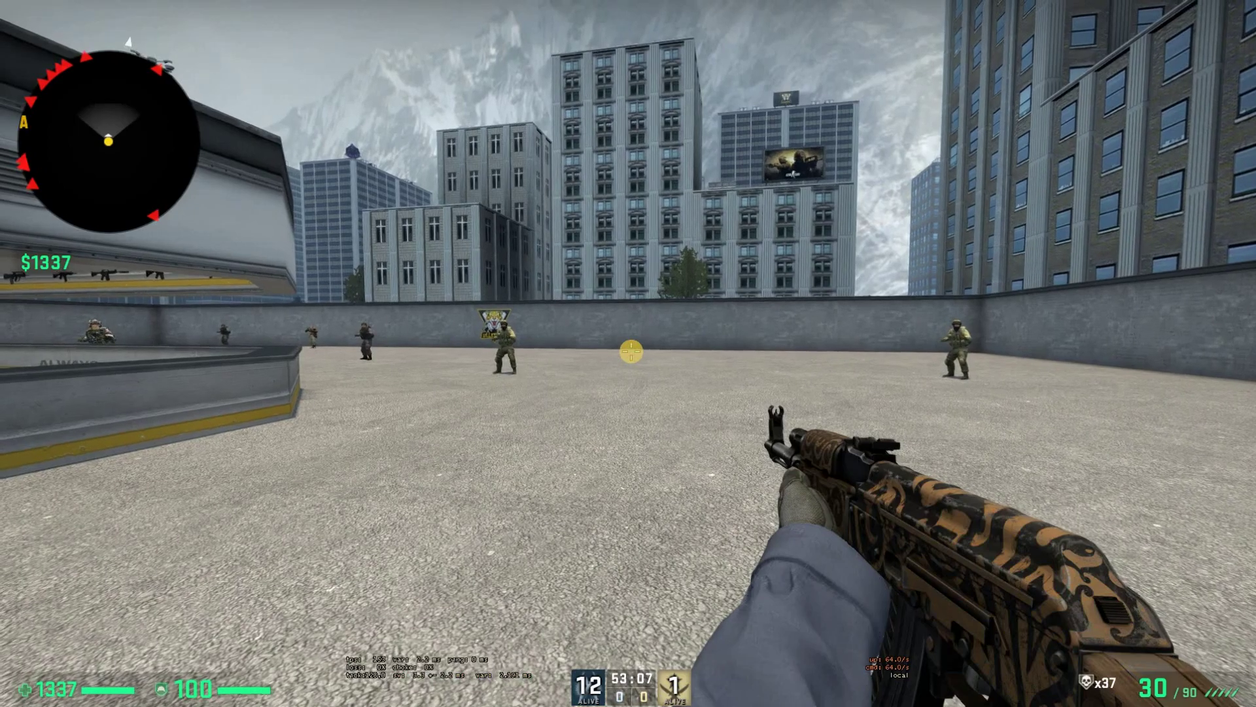
- Switch to the knife, roam the practice arena inspecting it, then open the developer console
key("3")
key("w")
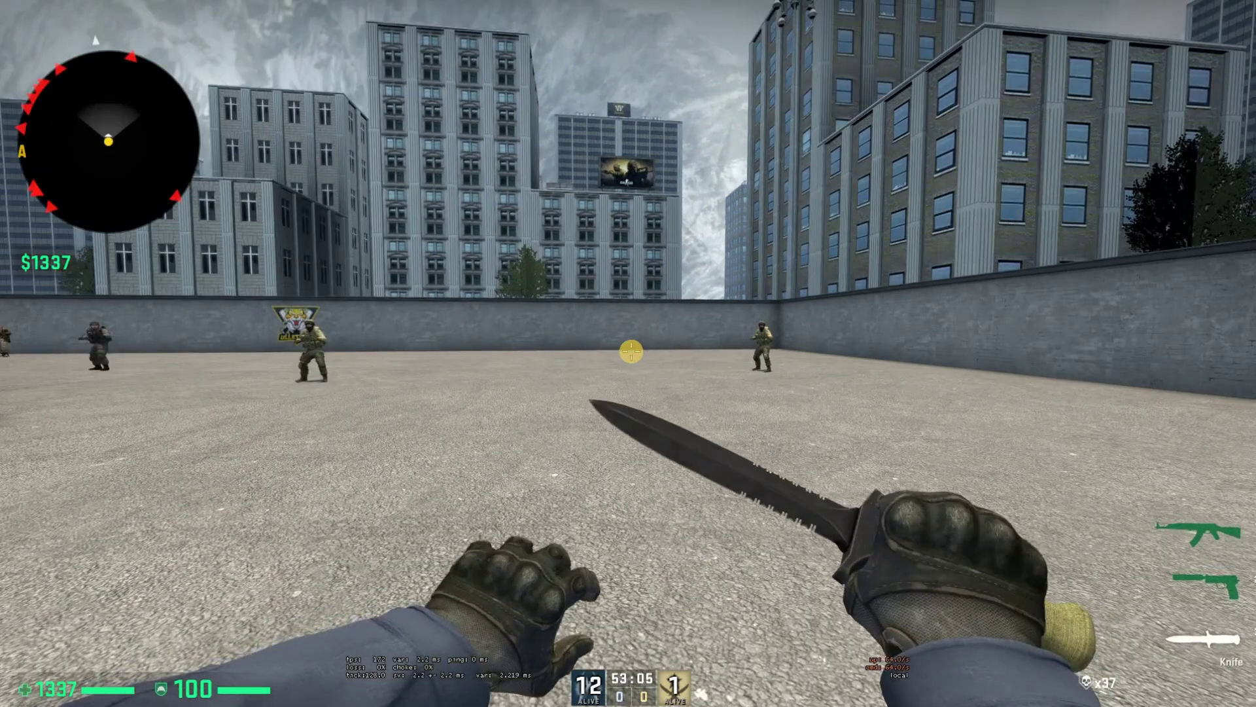
key("f")
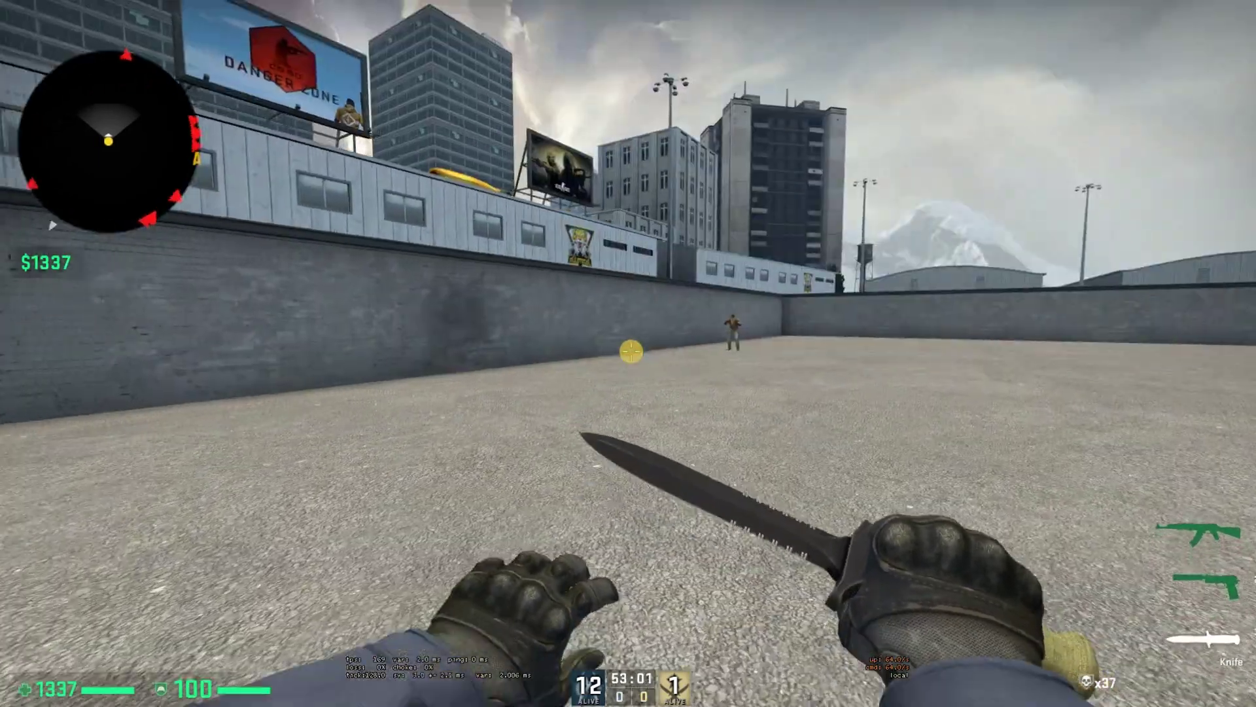
key("f")
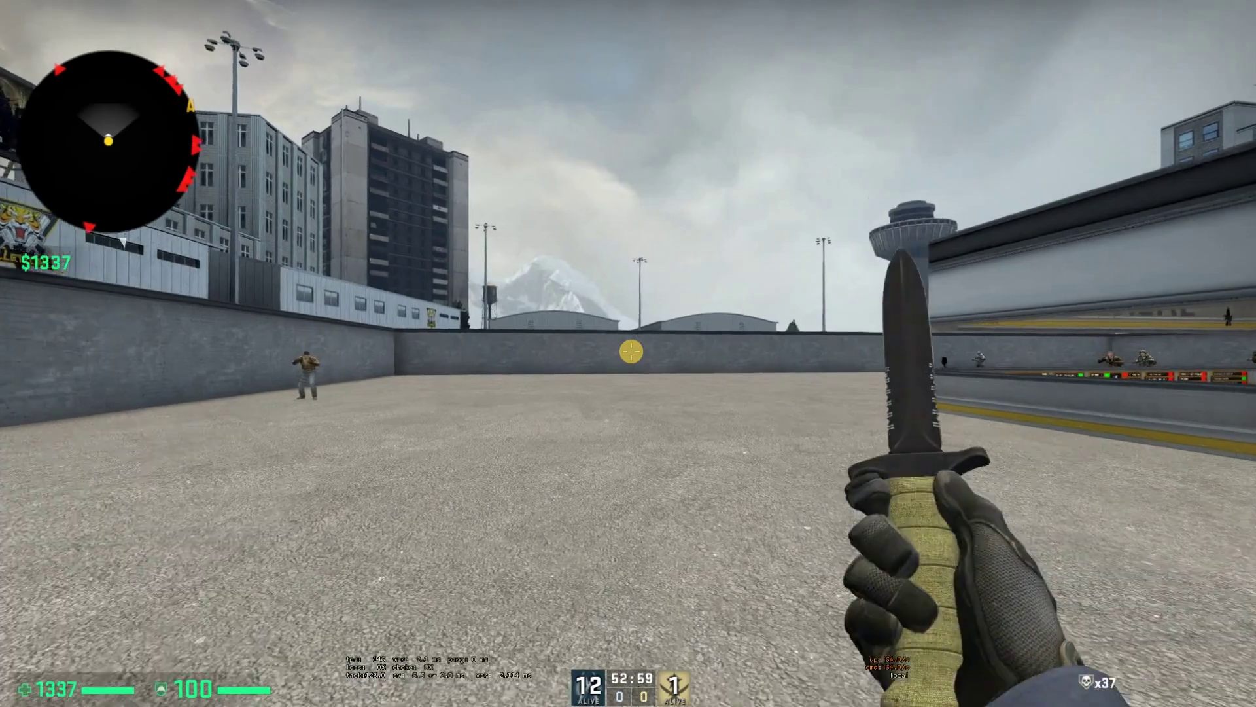
key("f")
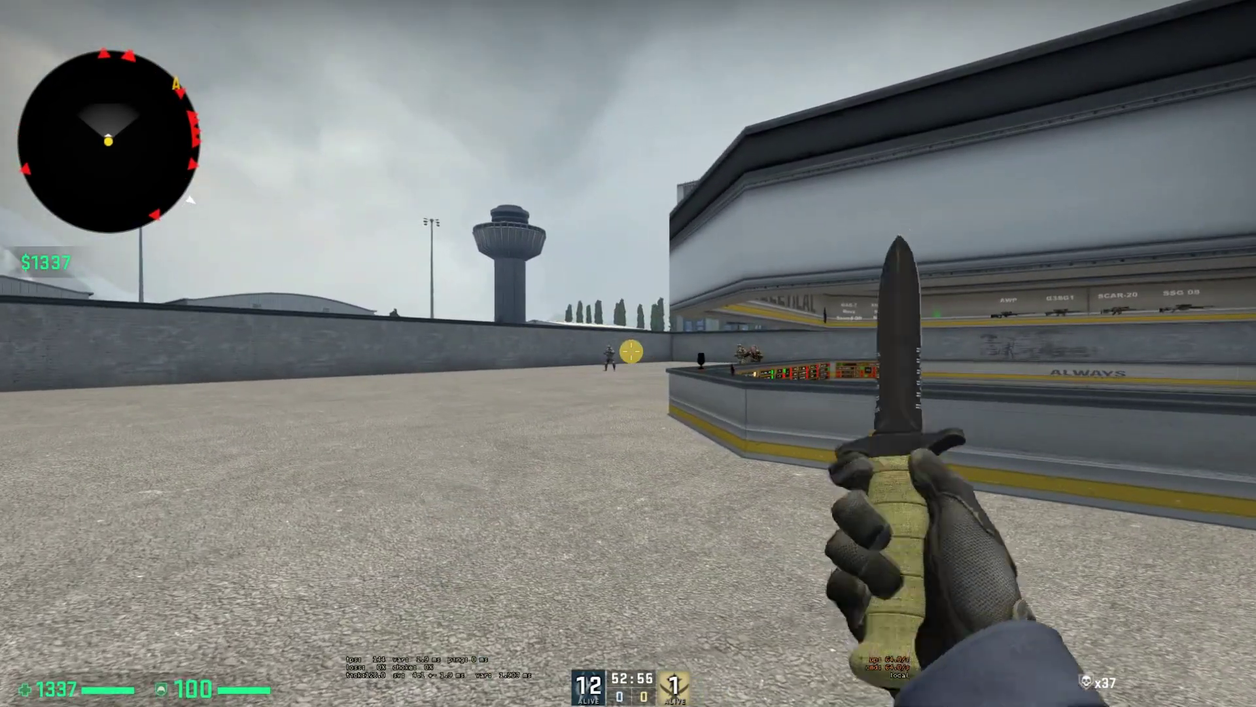
key("w")
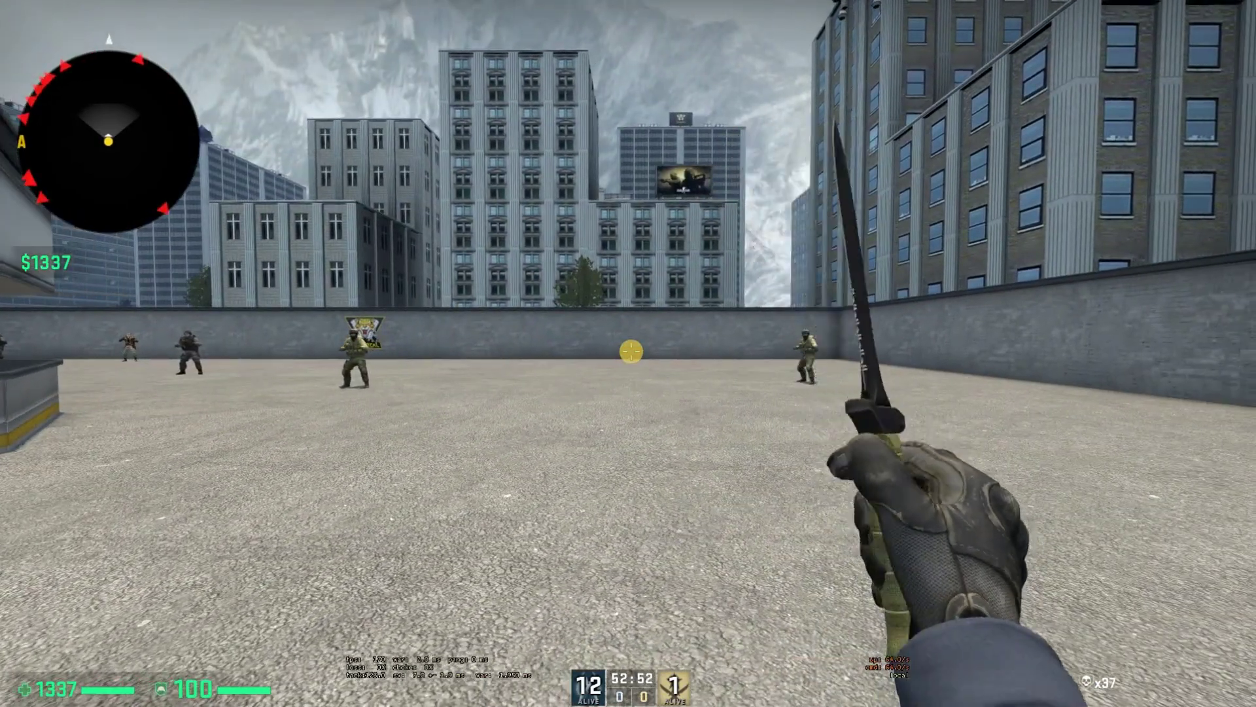
key("f")
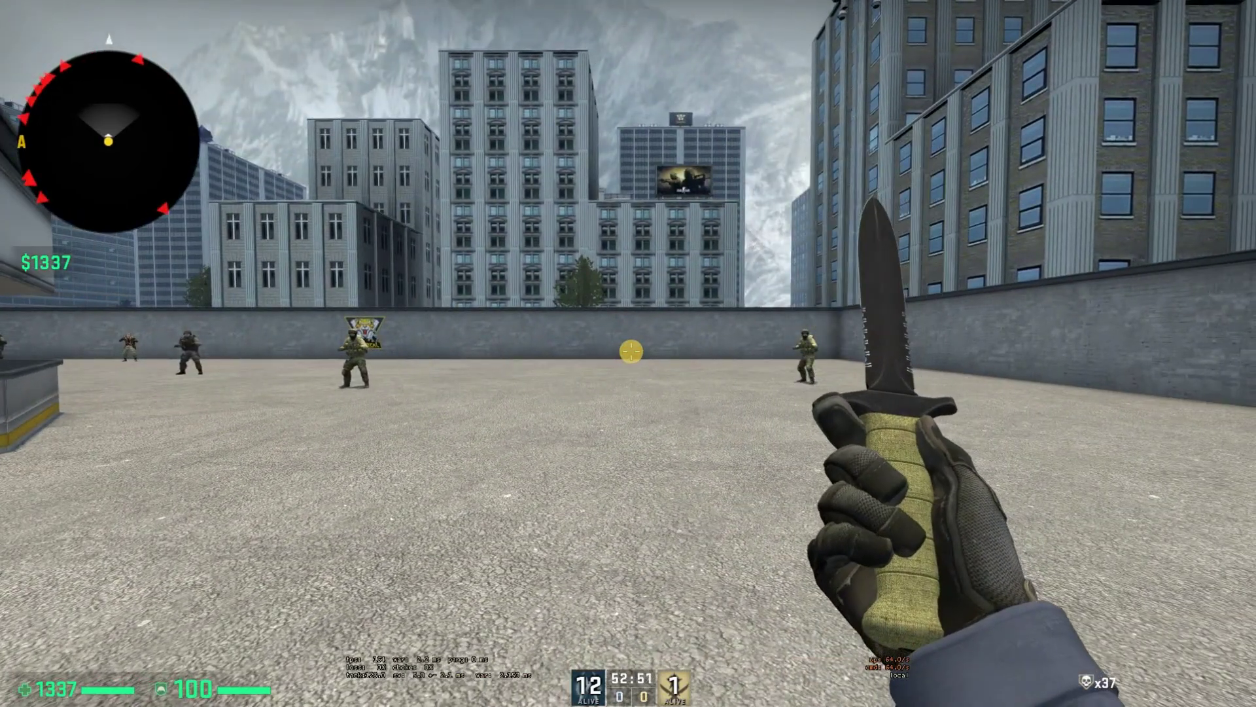
key("grave")
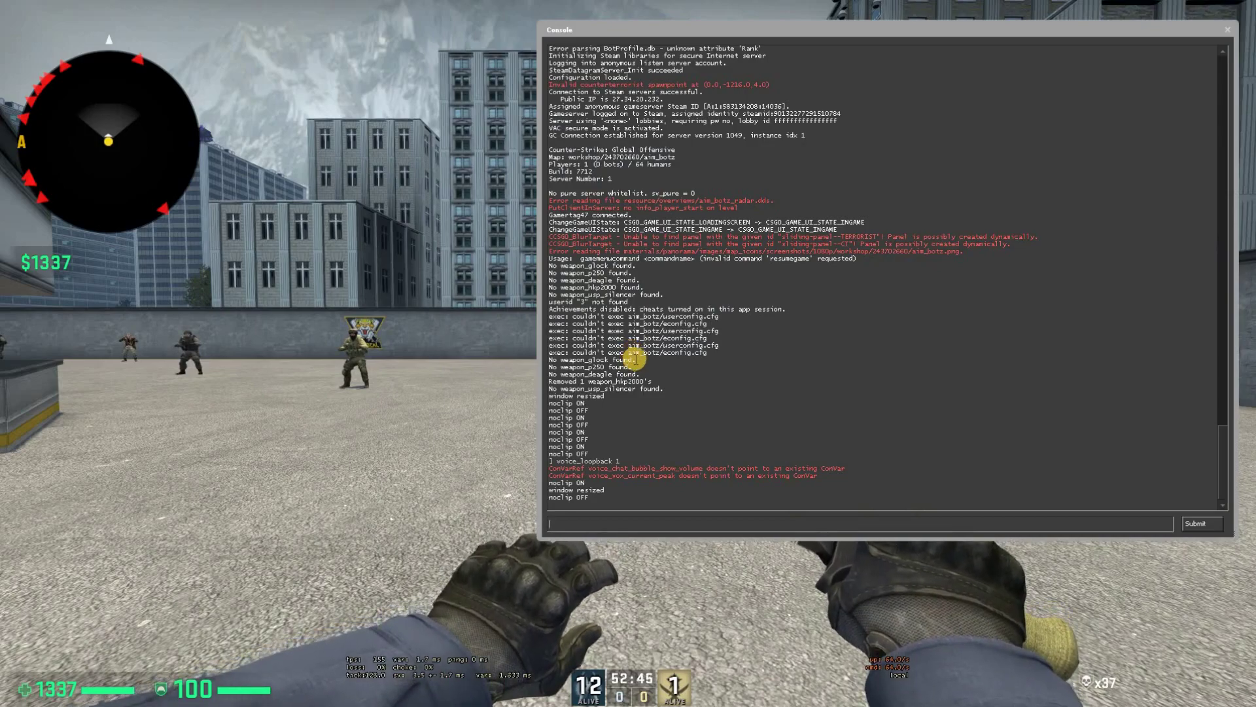
type("voice_loopback 1")
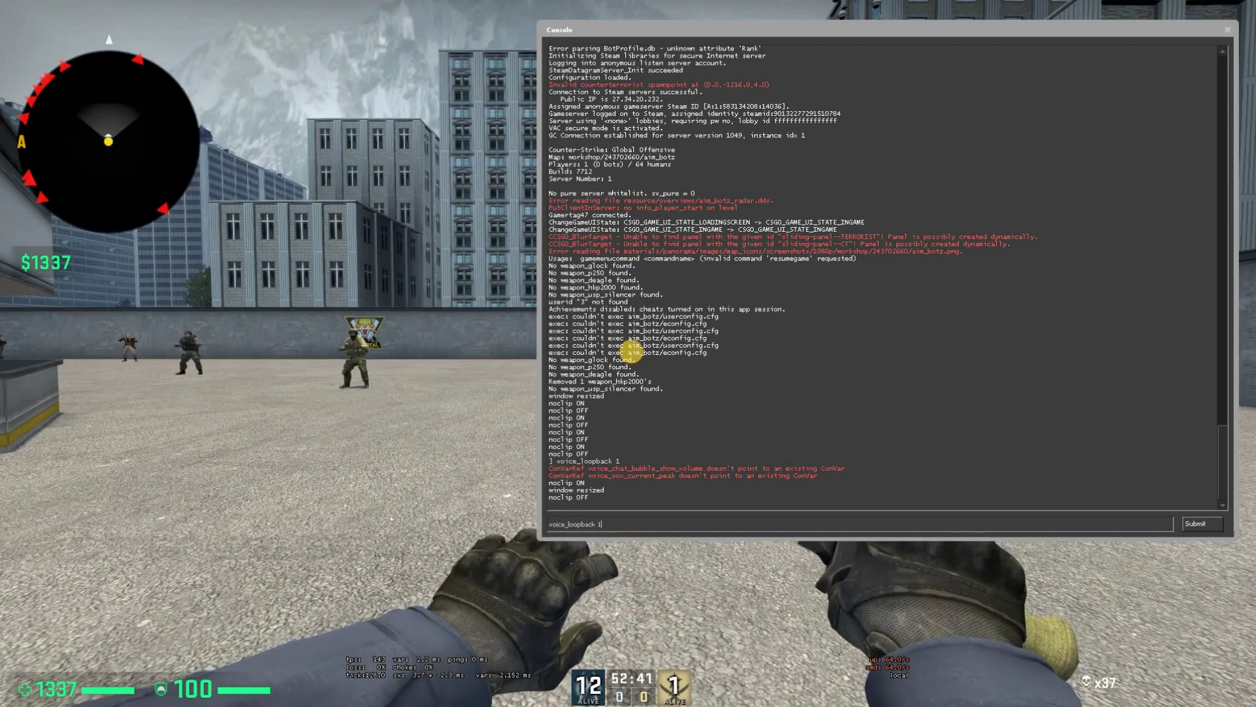
- Enter the voice_loopback 1 command and close the console to resume play
key("Return")
key("grave")
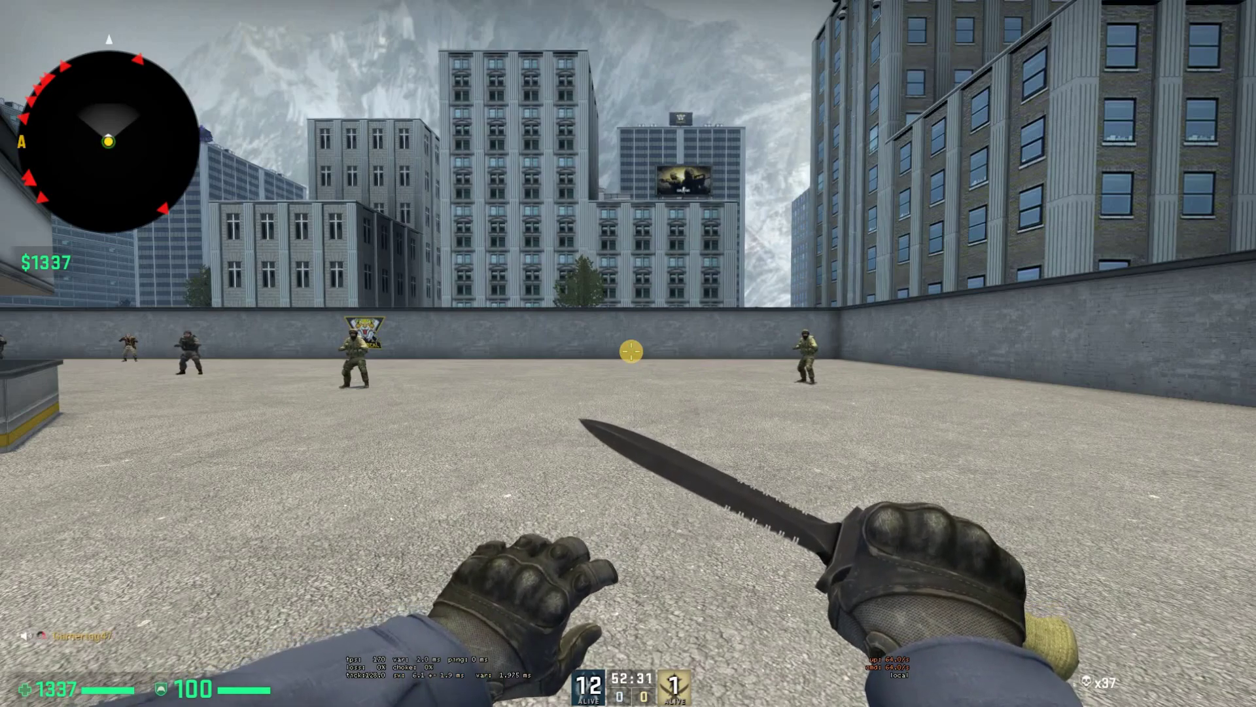
- Walk and turn around the arena toward the hangar building
key("w")
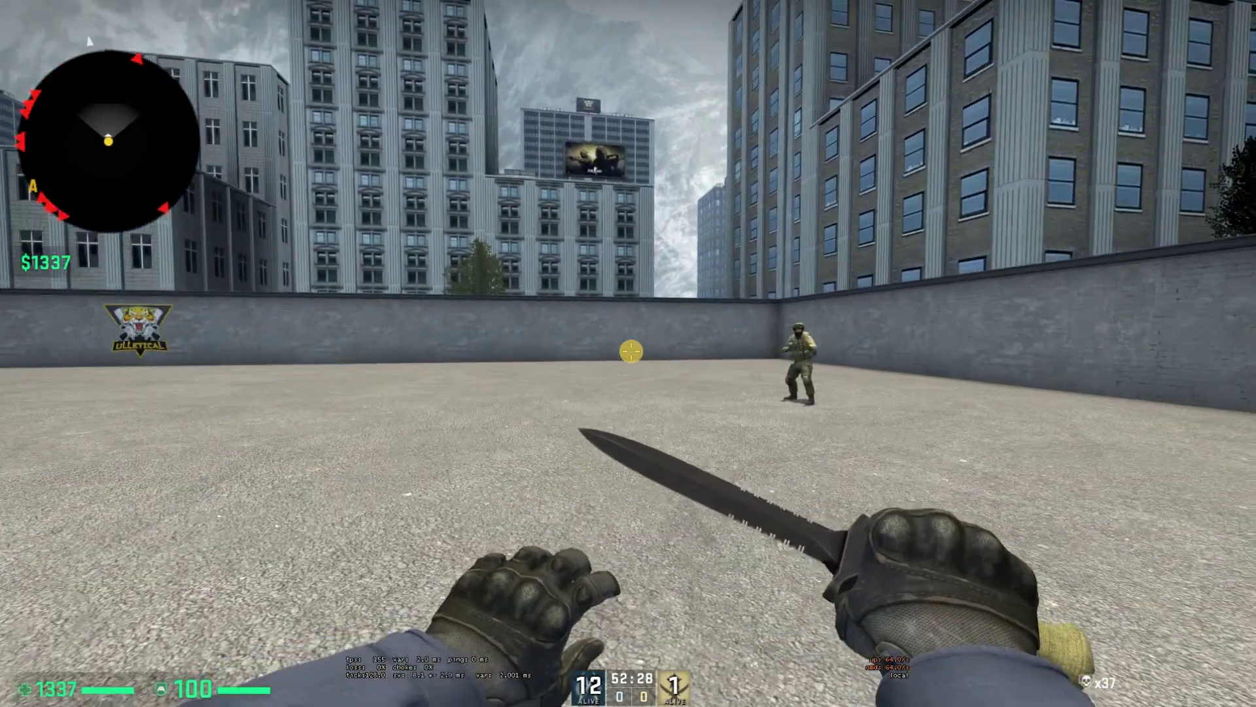
left_click_drag(629, 353, 197, 353)
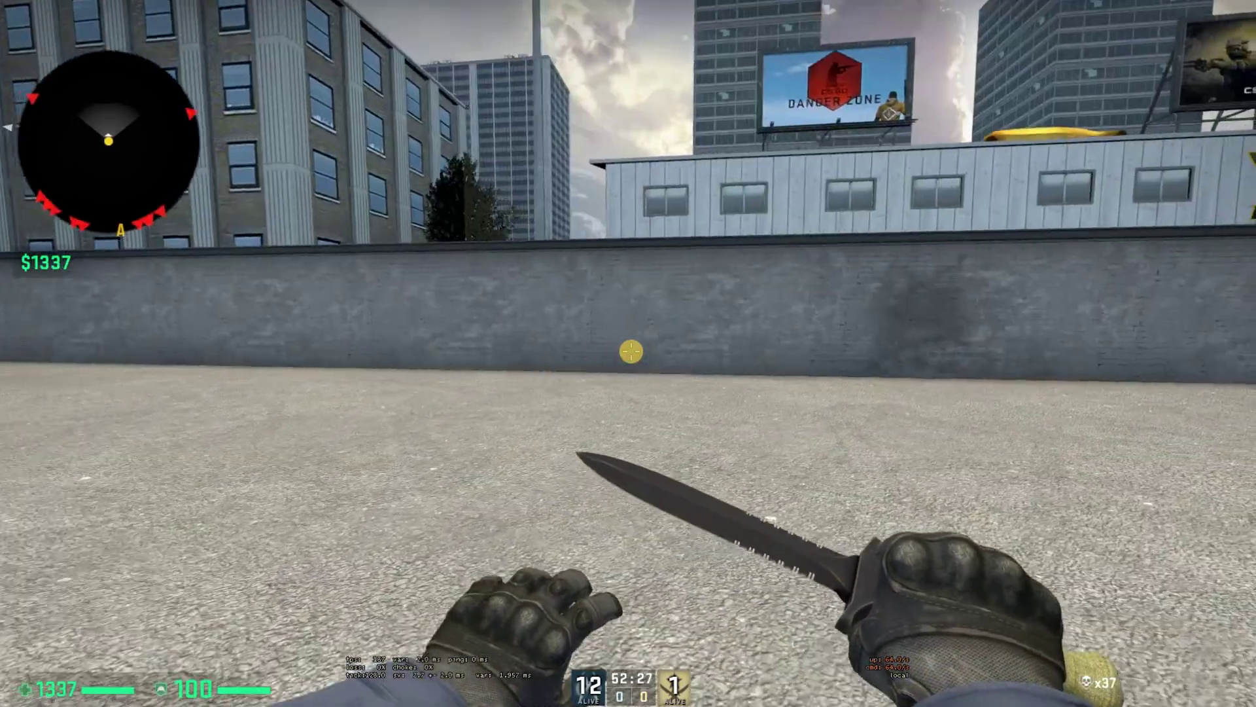
key("w")
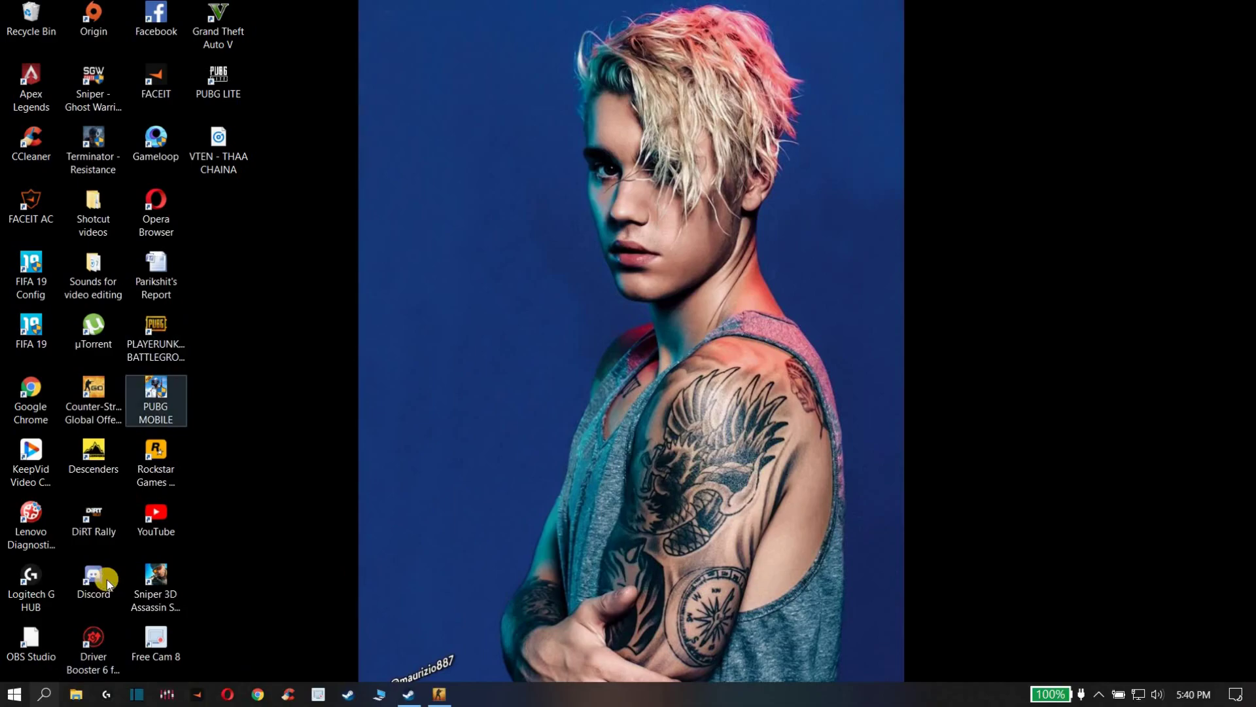
- Open the Levels tab of the Microphone Array properties in Windows Sound recording devices
key("super")
type("sound")
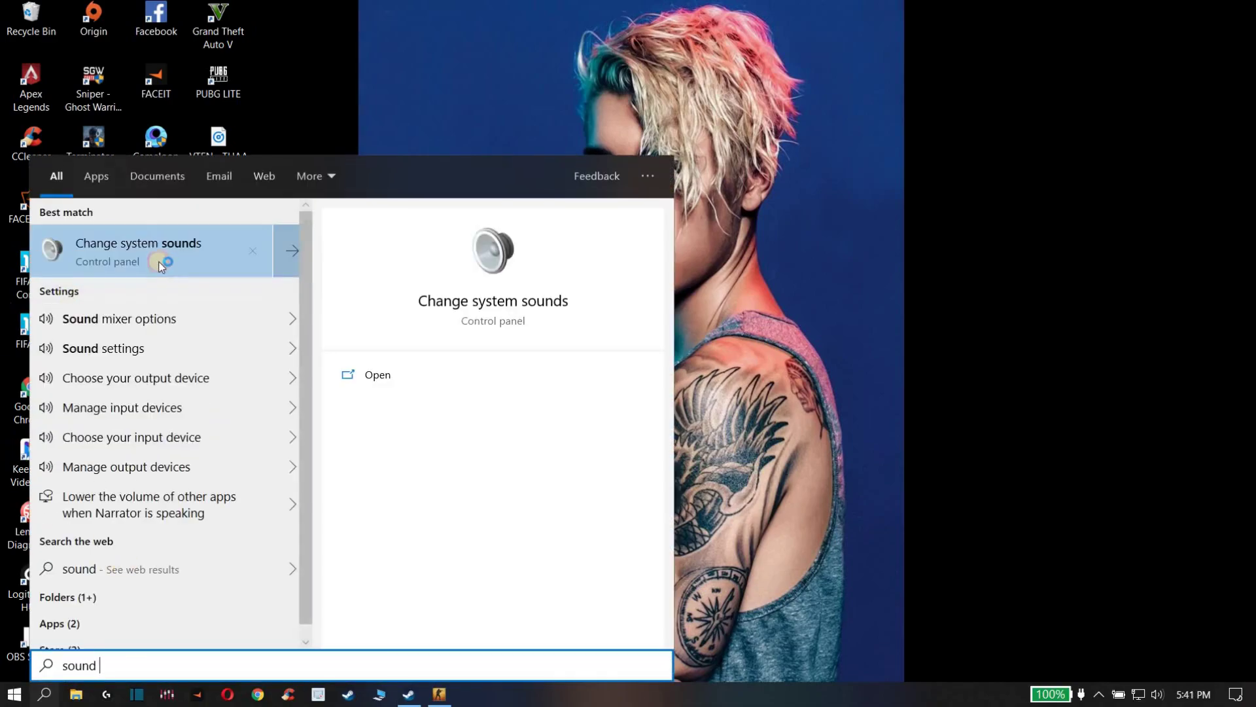
left_click(157, 260)
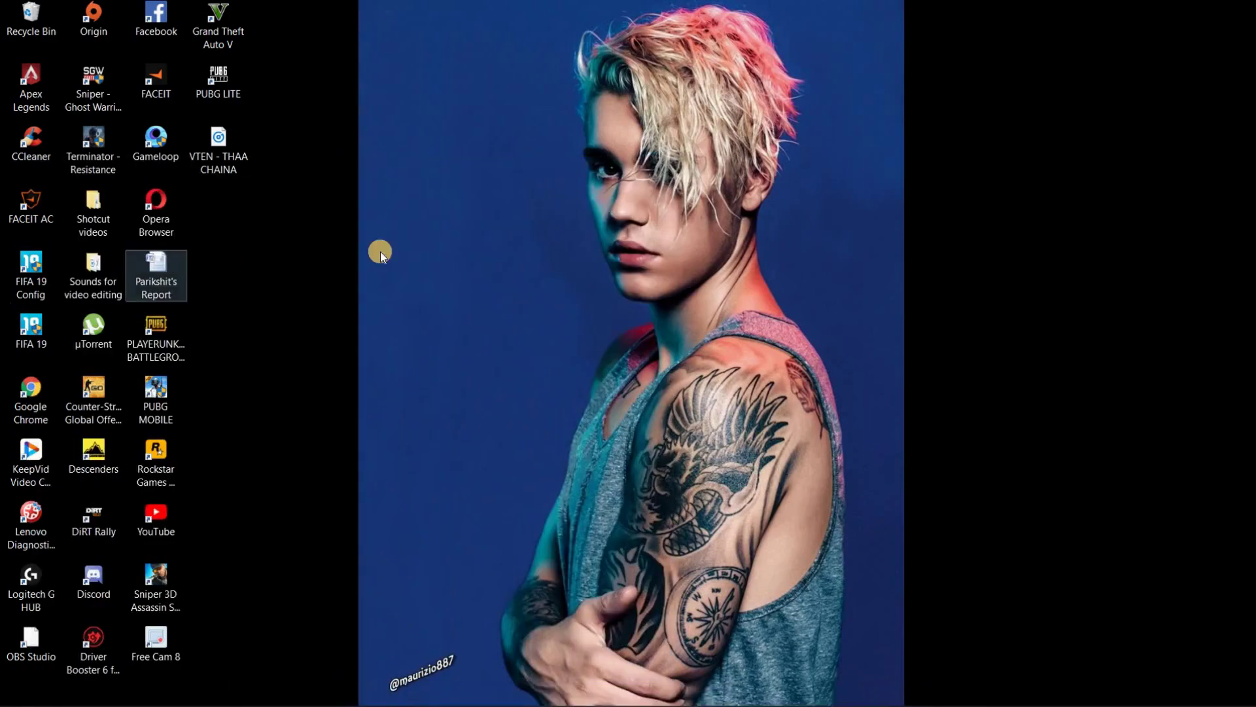
left_click(547, 198)
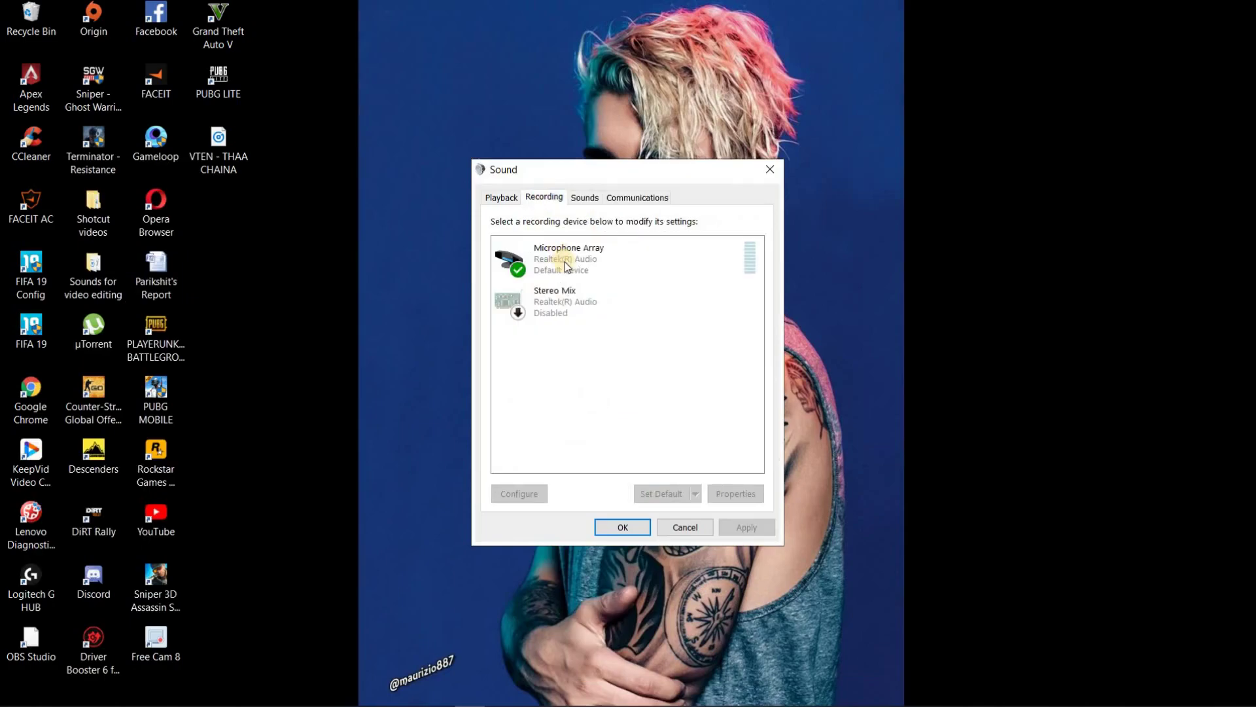
left_click(564, 262)
right_click(569, 263)
left_click(596, 345)
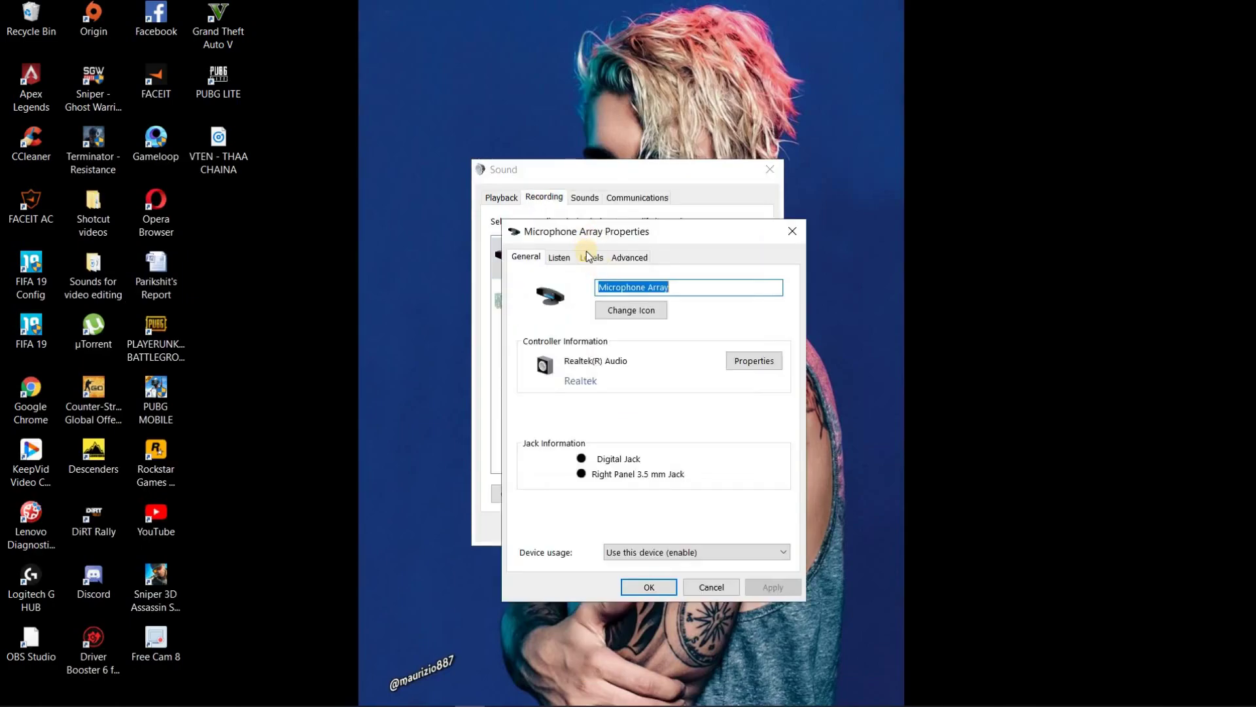
left_click(591, 258)
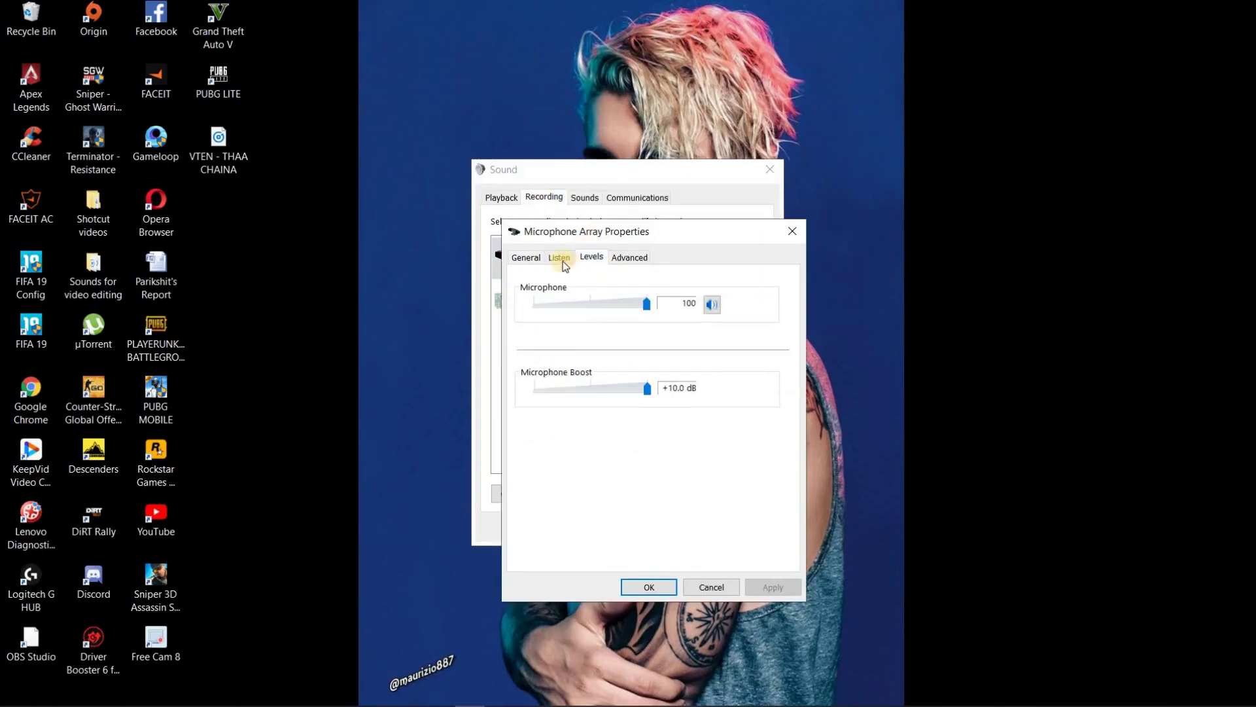
- Mute the Microphone Array input and confirm both the properties and Sound dialogs
left_click(711, 304)
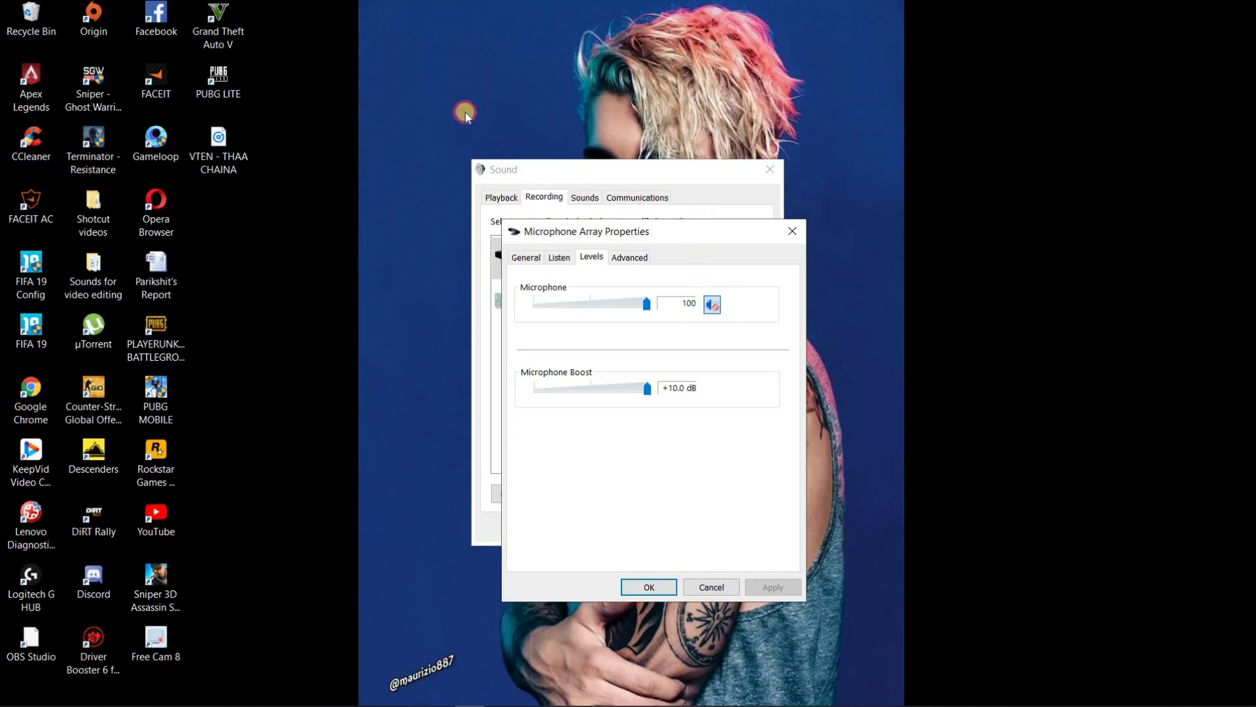
left_click_drag(466, 115, 447, 160)
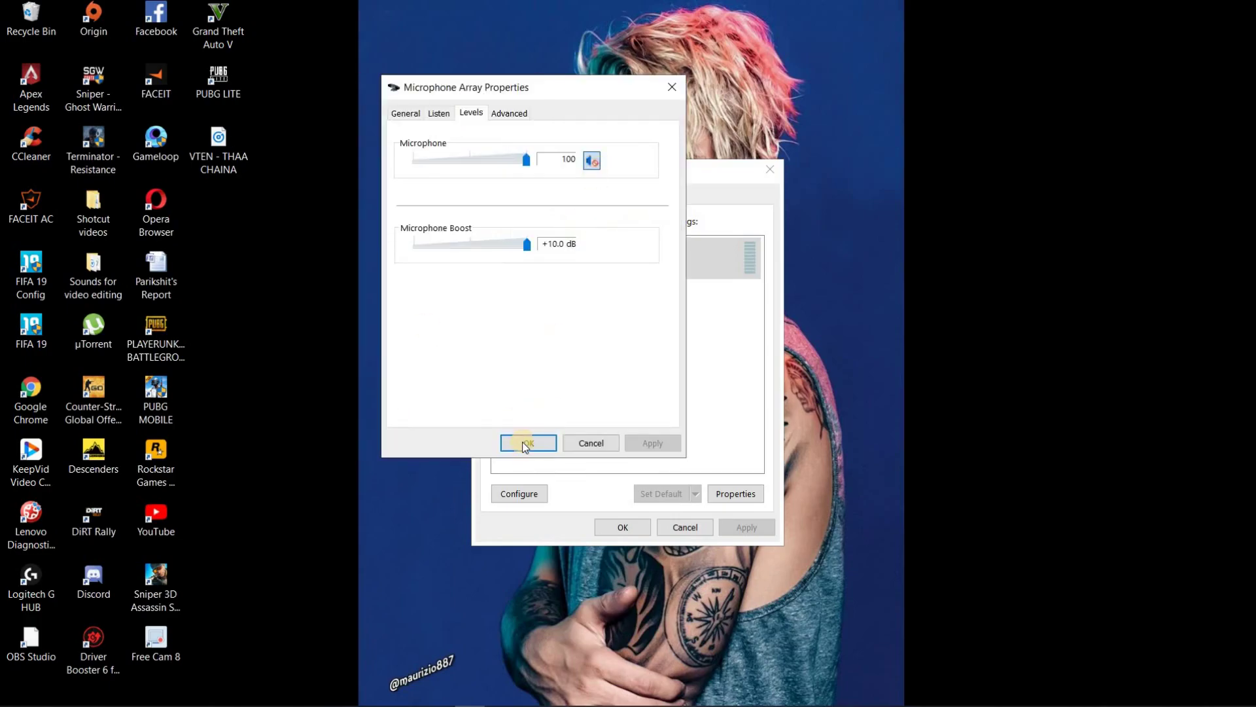
left_click(526, 443)
left_click(620, 528)
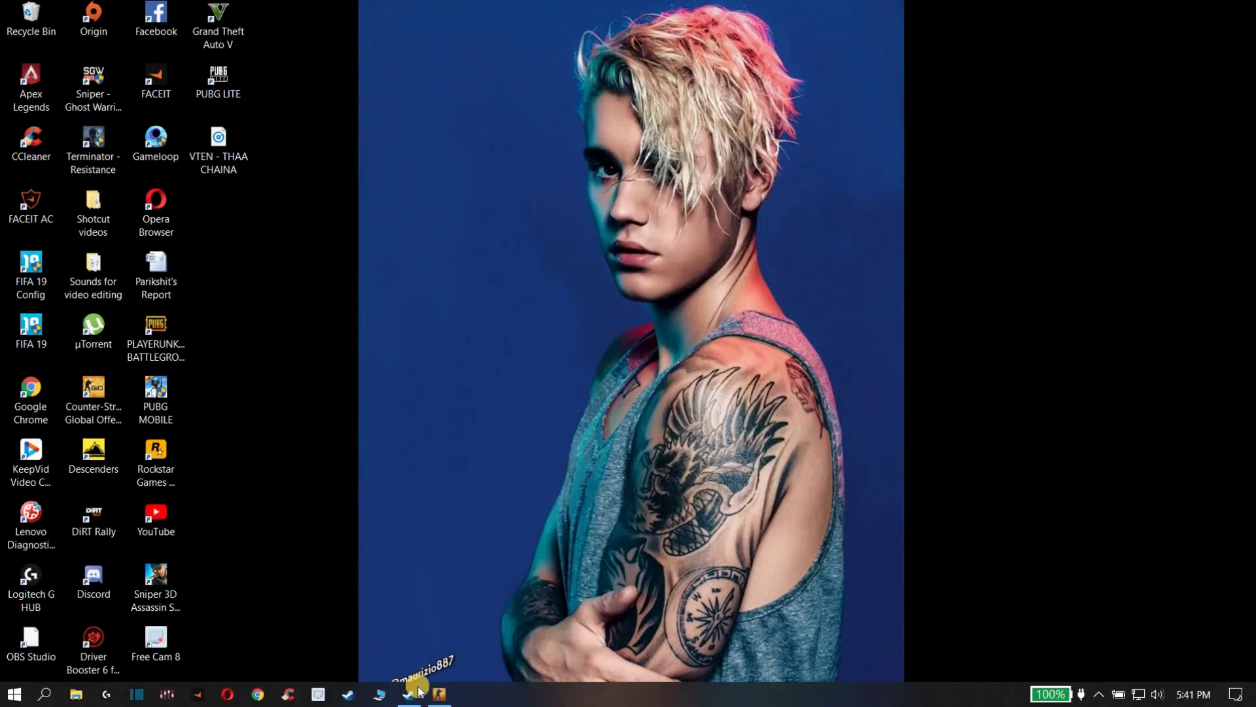
- Return to the game and send 'not working' to the all-players chat
left_click(429, 690)
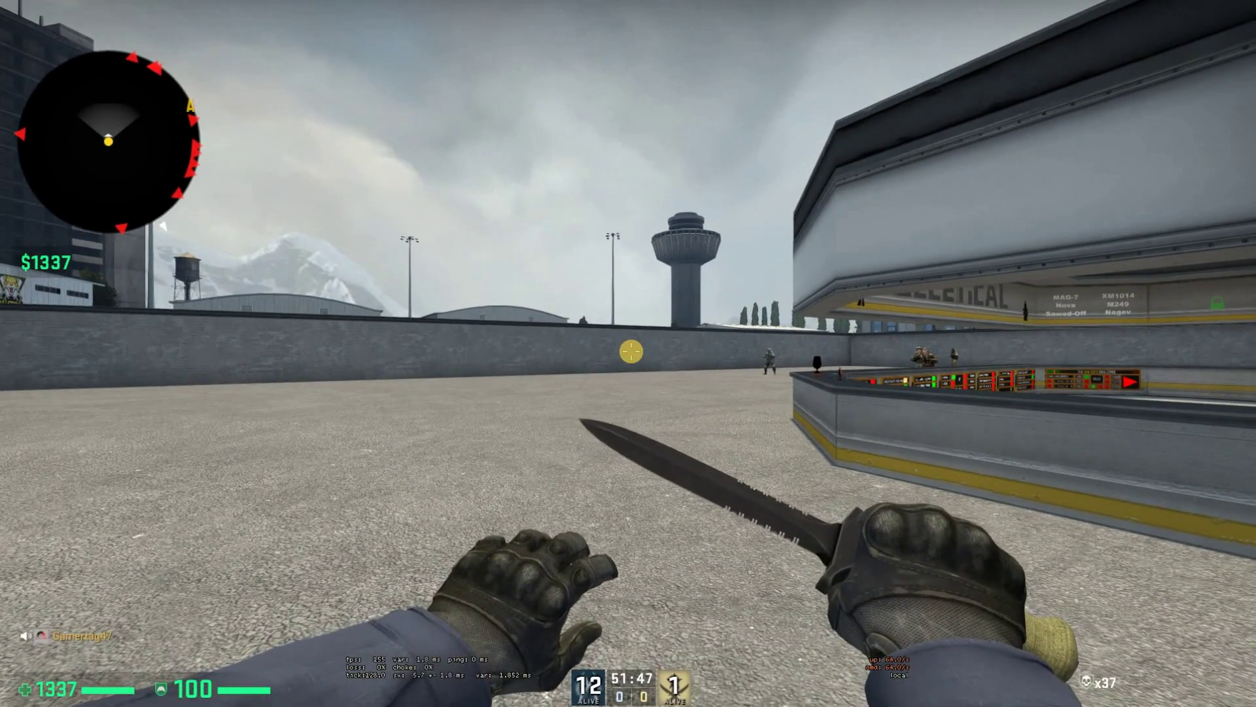
type("yot working")
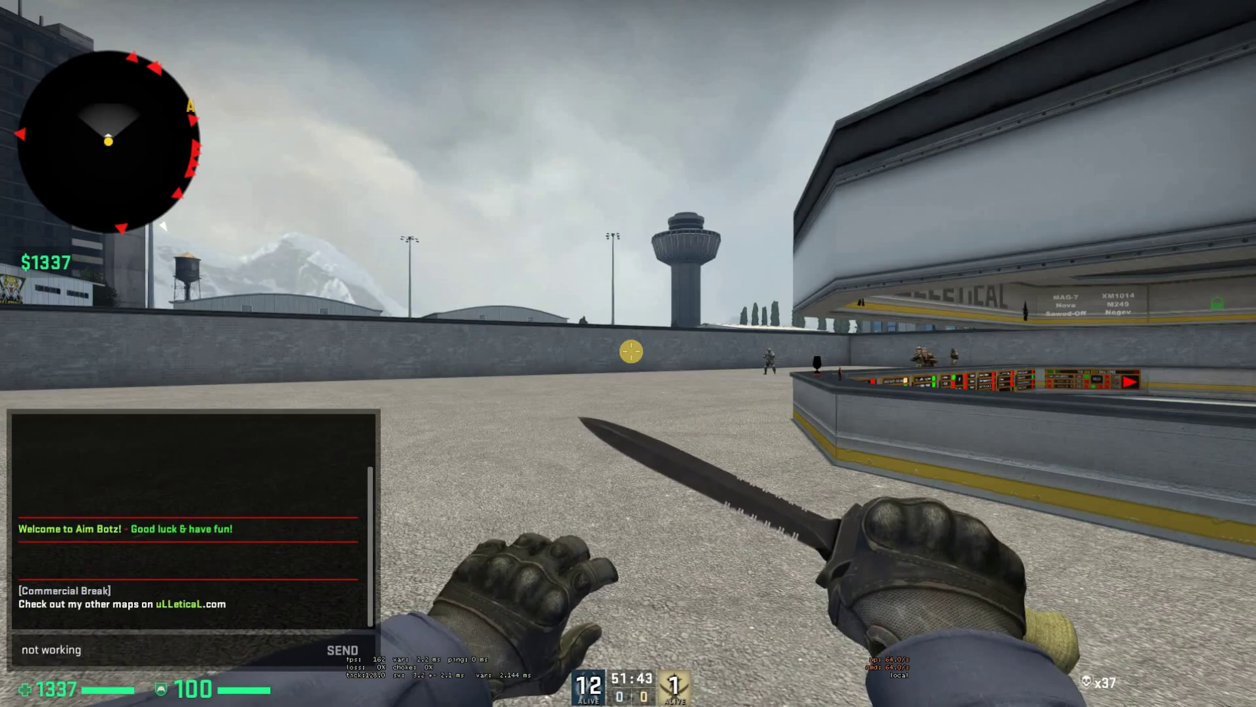
key("Return")
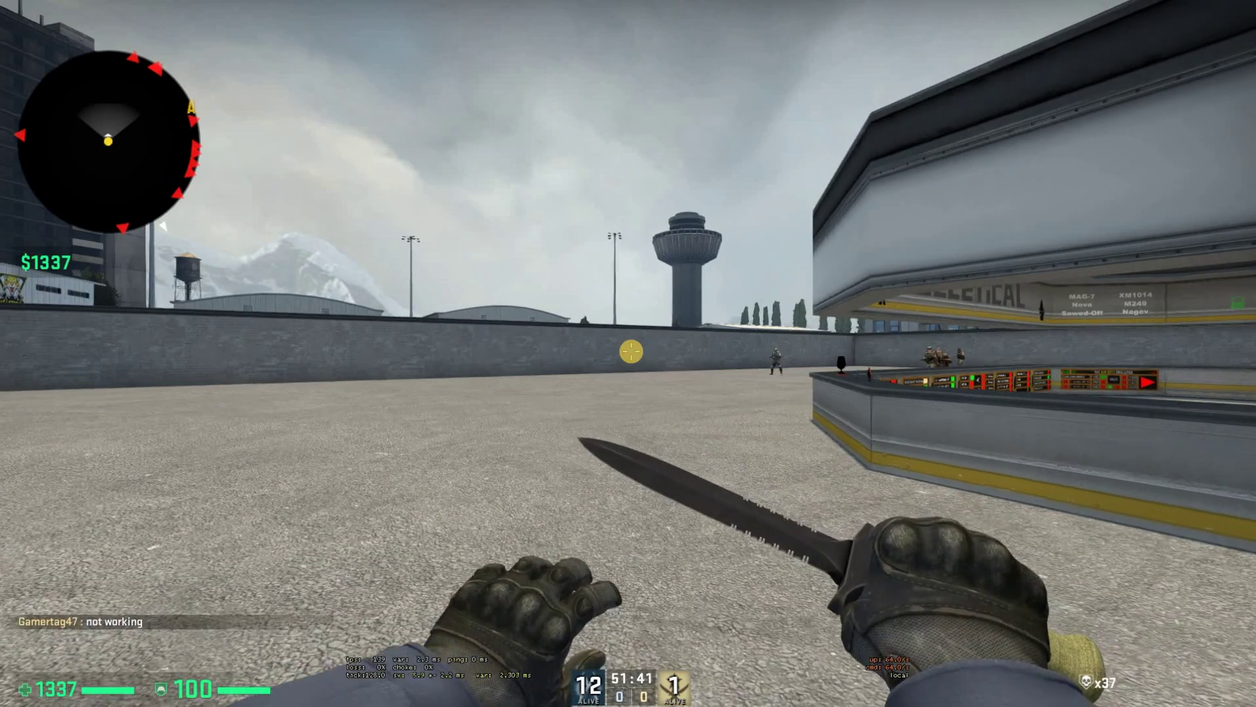
- Leave the game and open the Recording devices list in Windows Sound settings
key("alt+Tab")
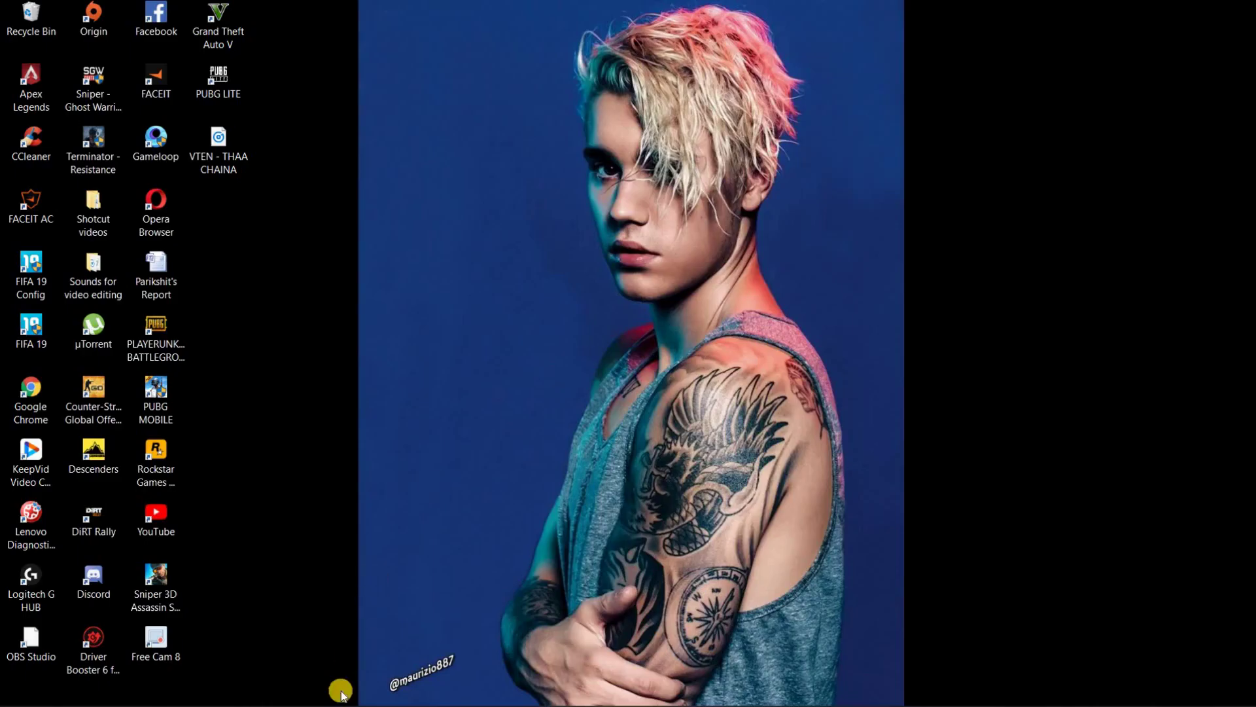
left_click(43, 692)
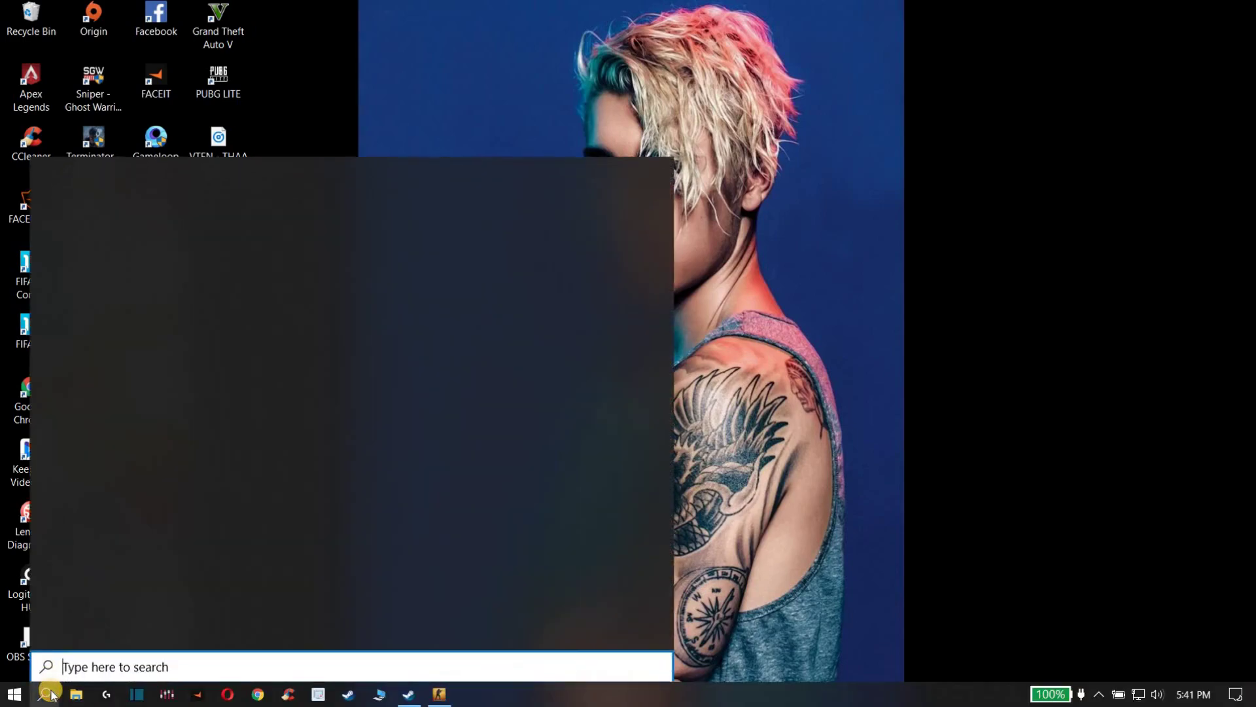
type("sound")
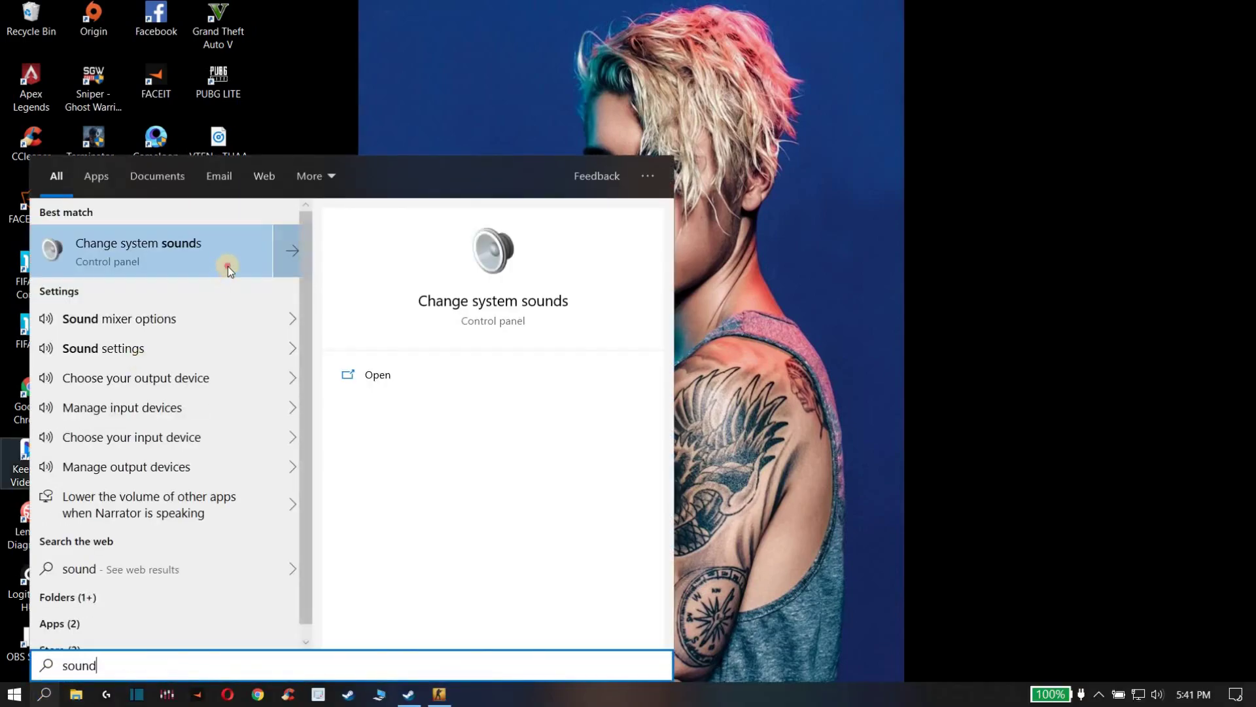
left_click(229, 250)
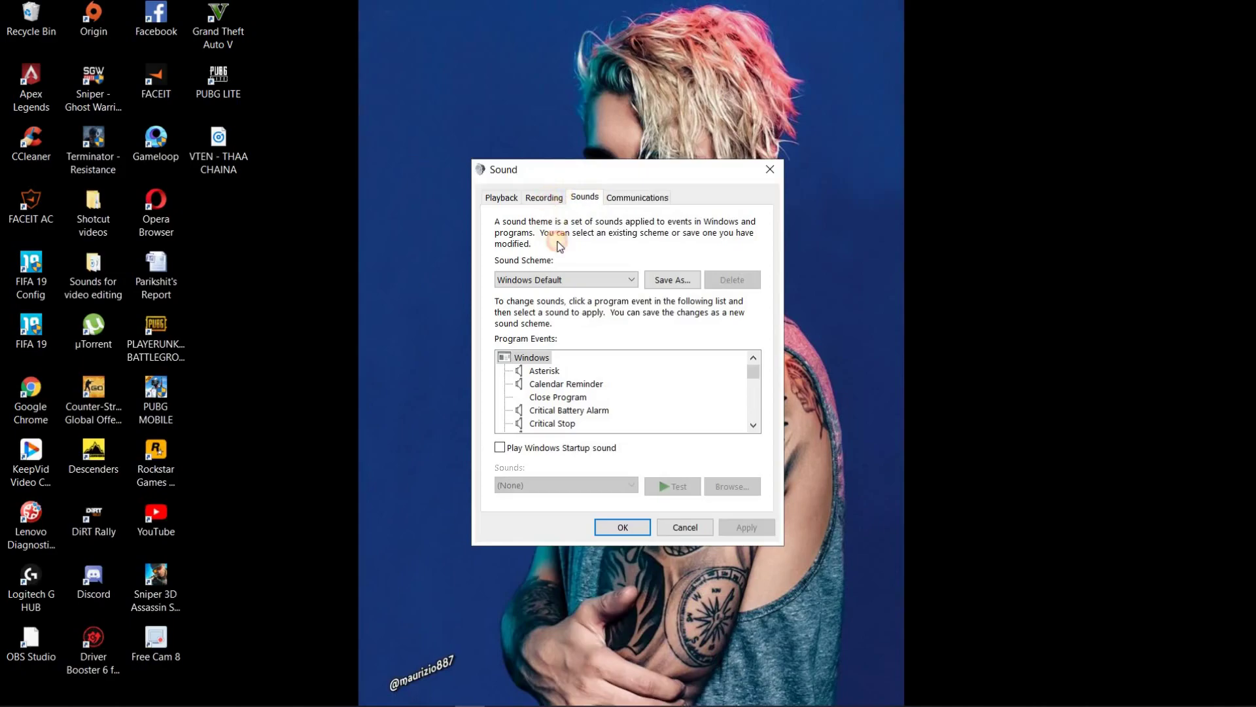
left_click(543, 197)
- Confirm Microphone Array is unmuted at level 100 and close both dialogs
left_click(590, 295)
right_click(589, 295)
left_click(648, 356)
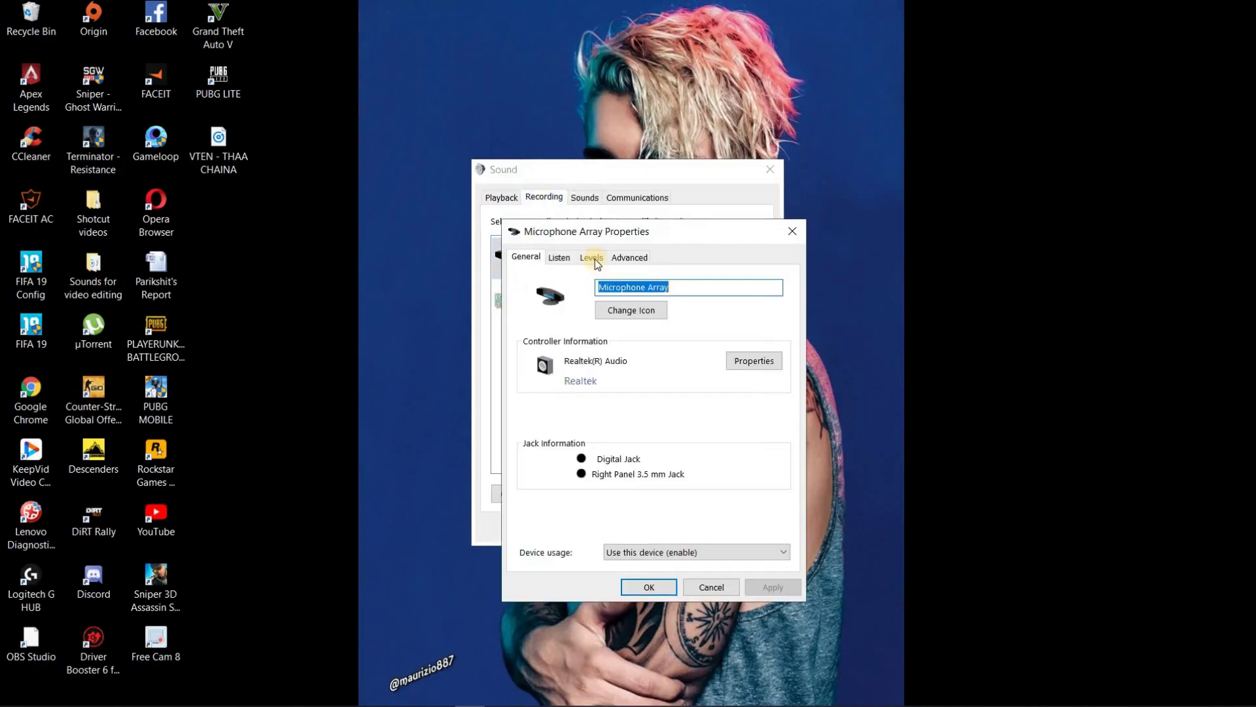
left_click(591, 258)
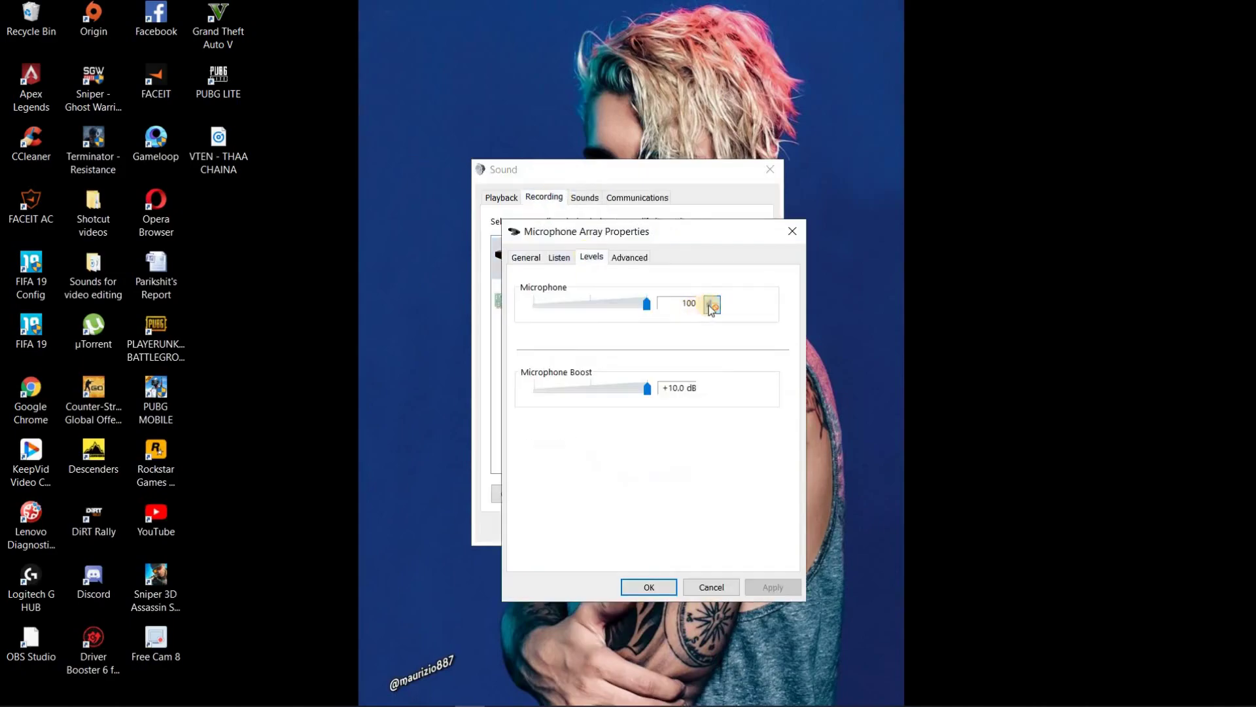
left_click(642, 587)
left_click(623, 528)
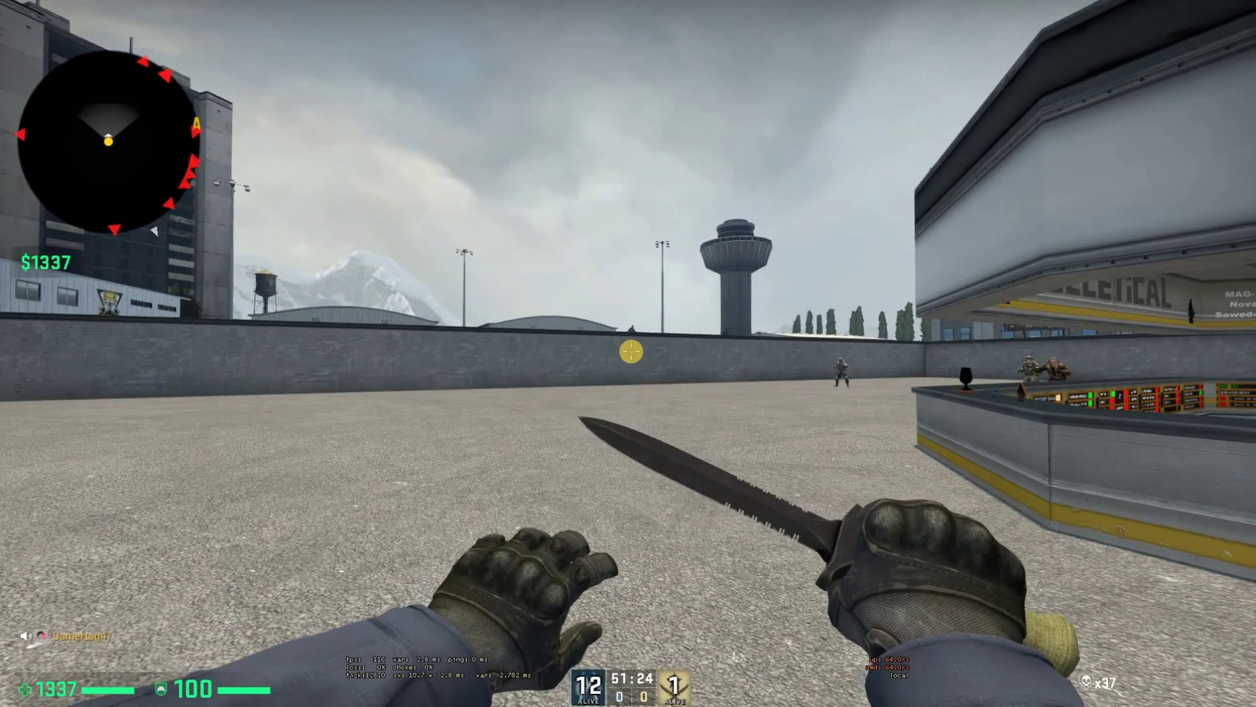
type("yworking")
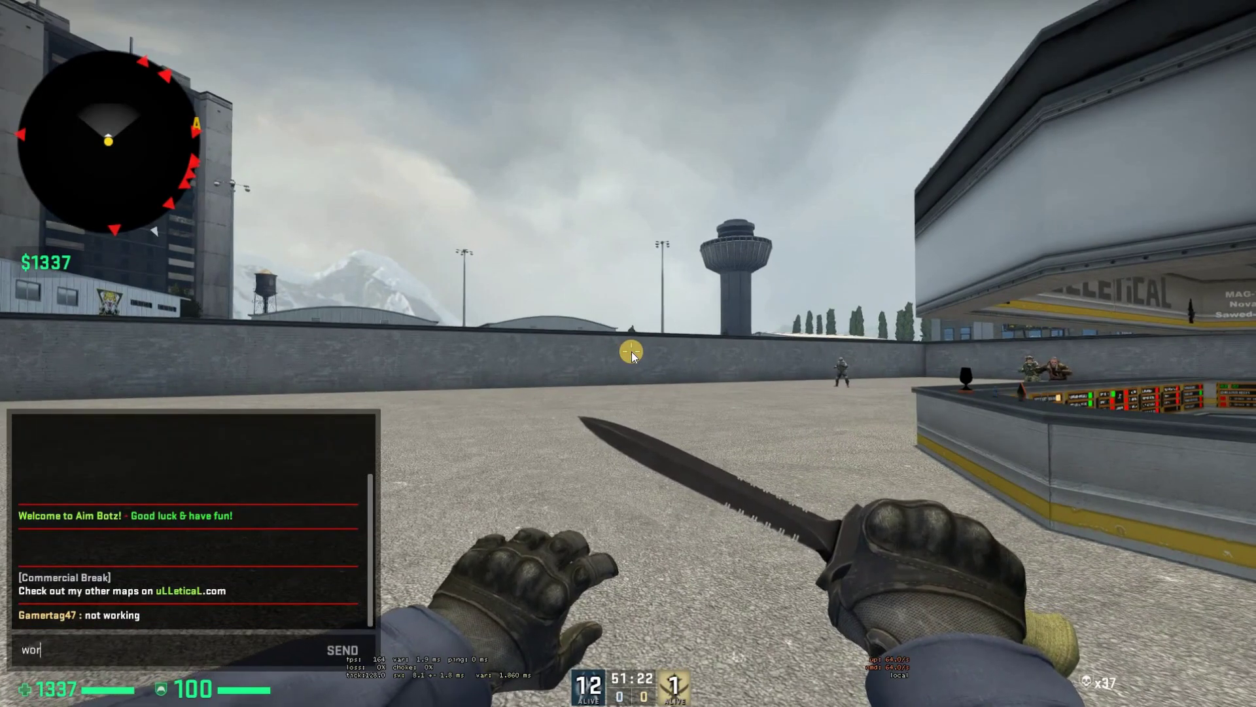
- Send 'working' to chat and reopen the developer console
key("Return")
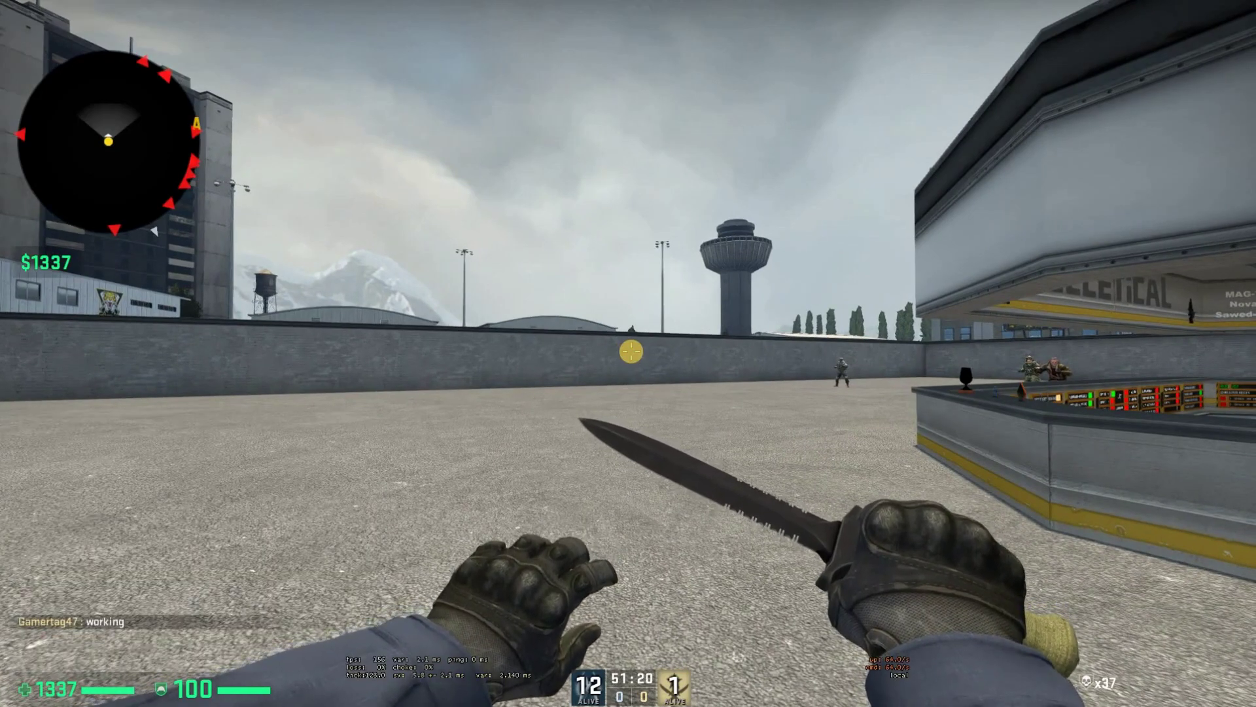
key("grave")
type("vo")
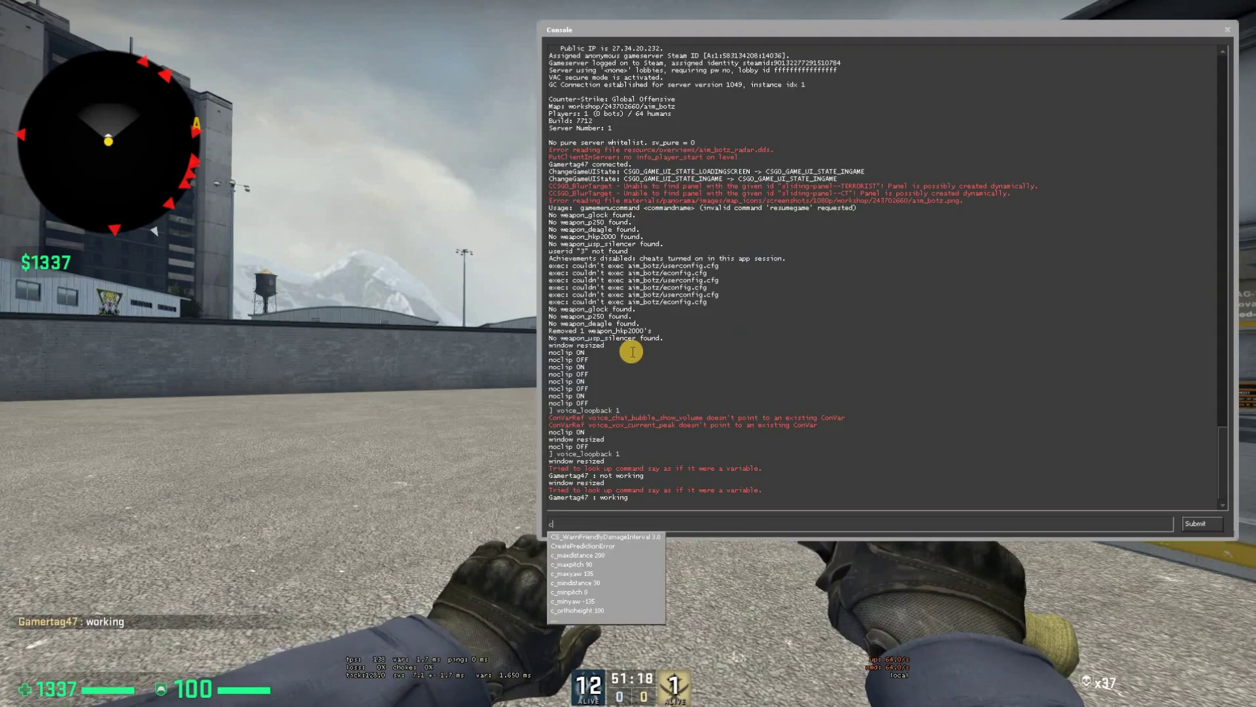